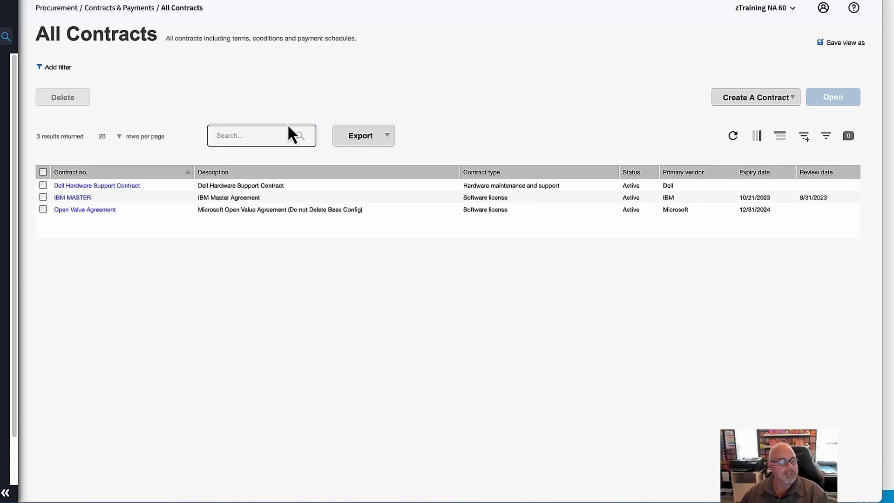
- Open the IBM MASTER contract and set its purchase program to IBM Passport Advantage
click(84, 204)
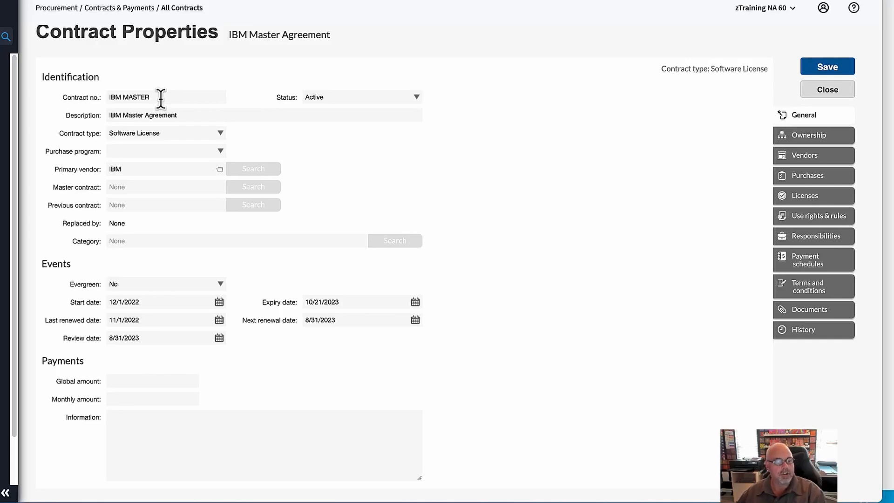
click(417, 98)
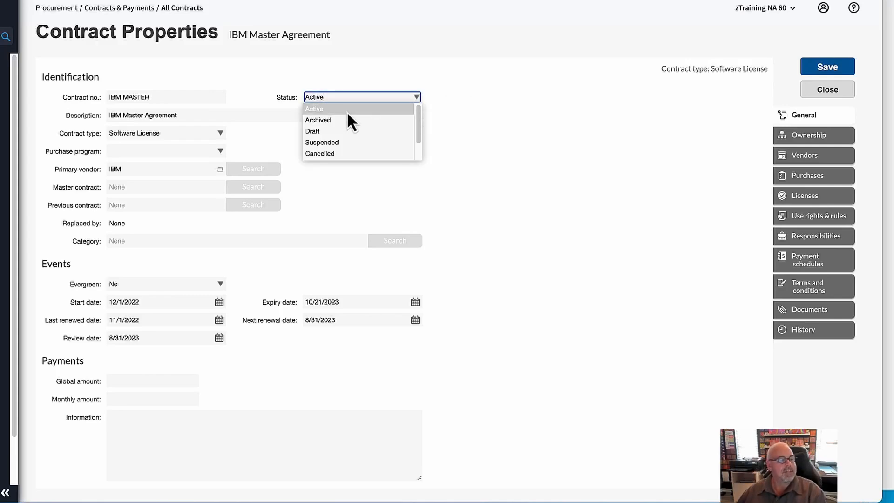
click(415, 96)
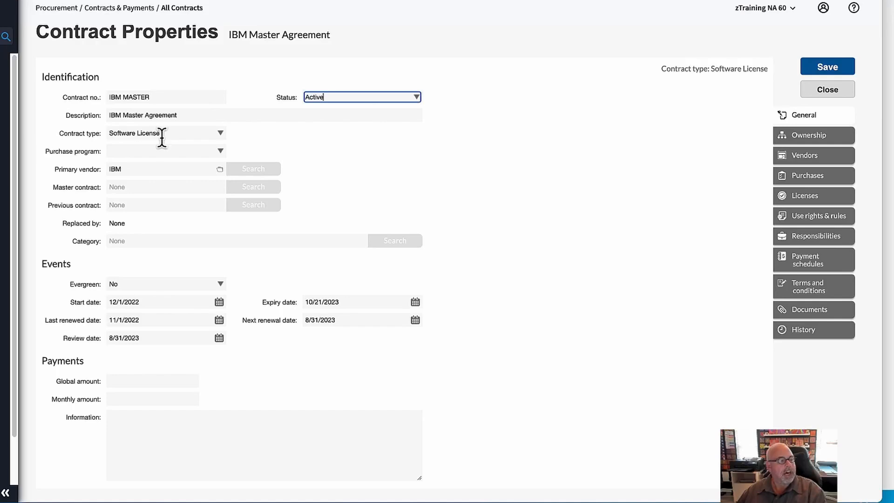
click(222, 151)
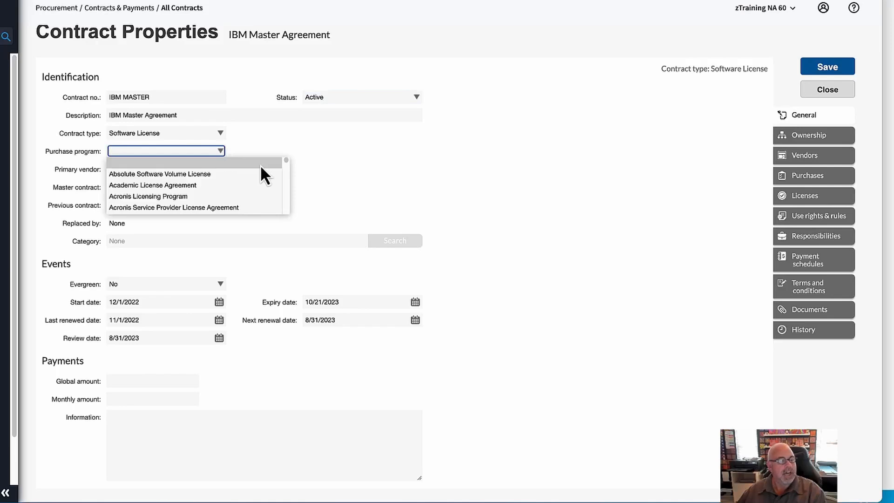
drag(285, 161, 285, 185)
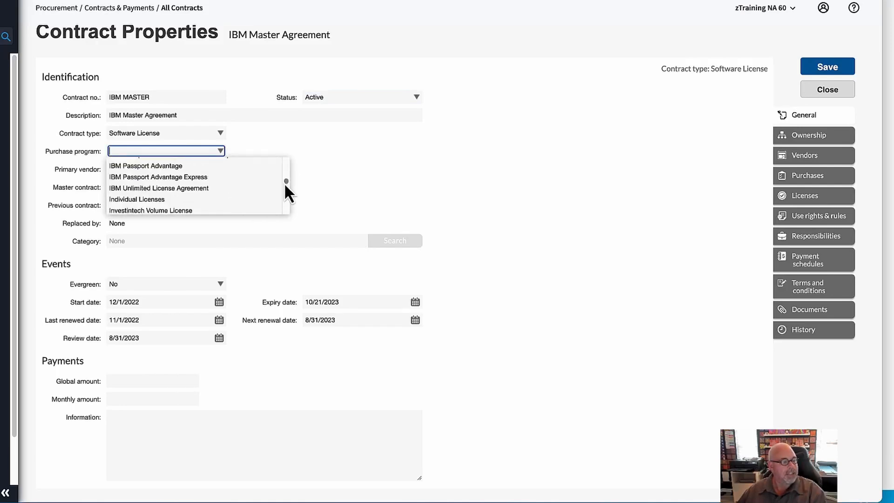
click(182, 168)
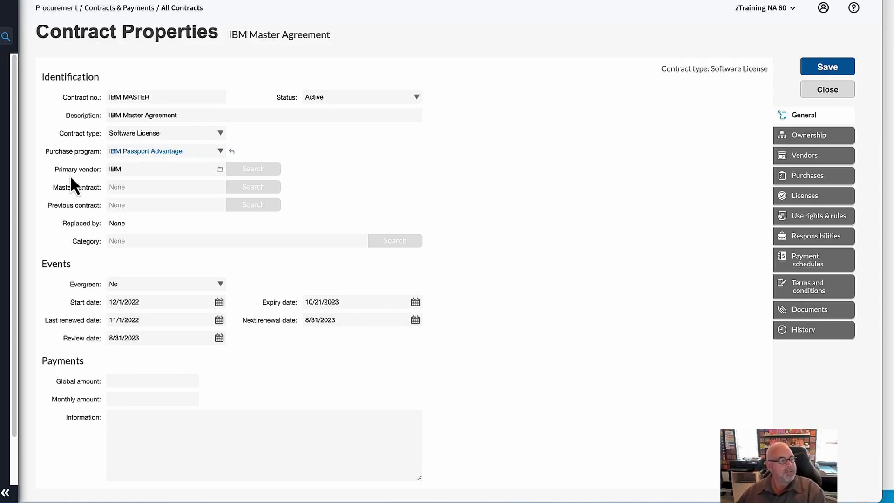
- Examine the vendor, master and previous contract, category and information fields on the General tab
click(131, 169)
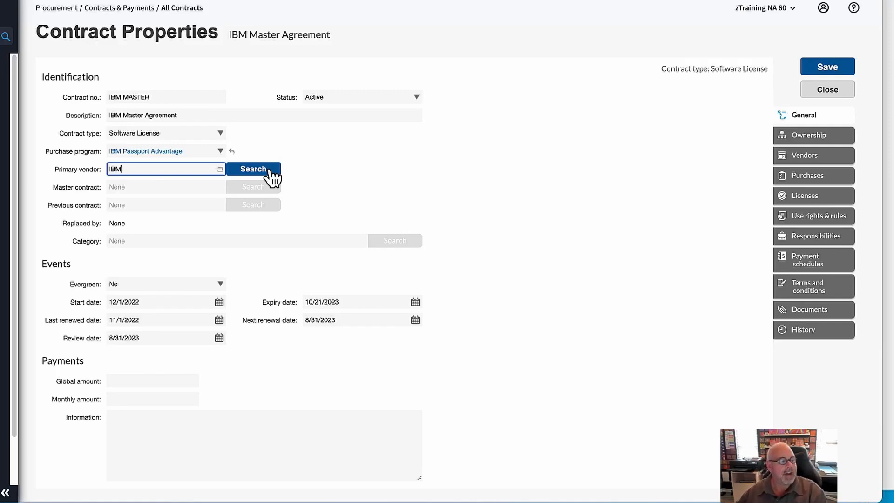
click(164, 188)
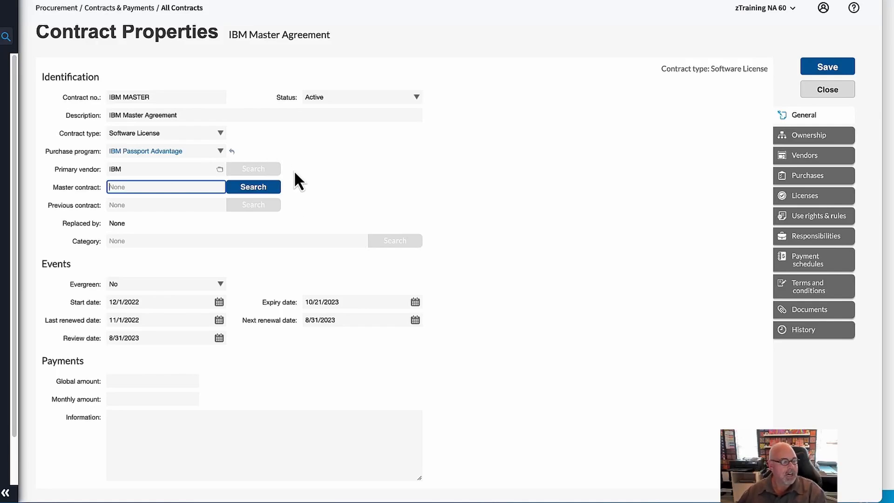
click(170, 205)
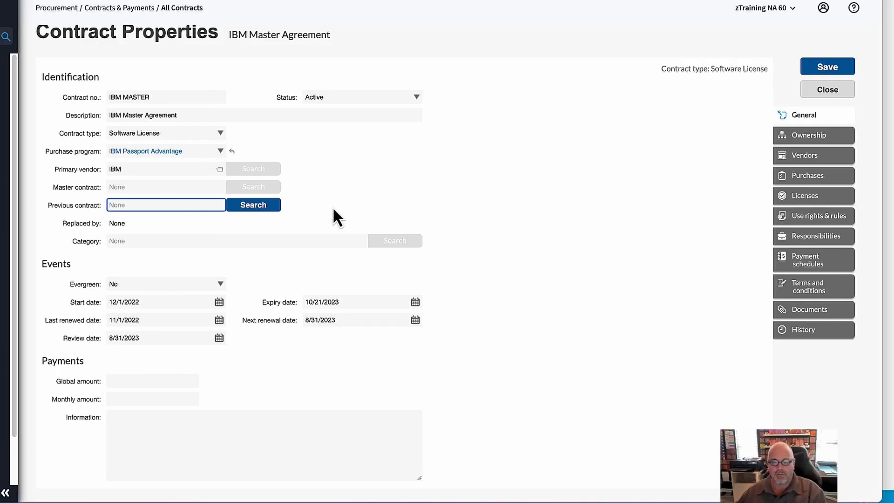
click(273, 241)
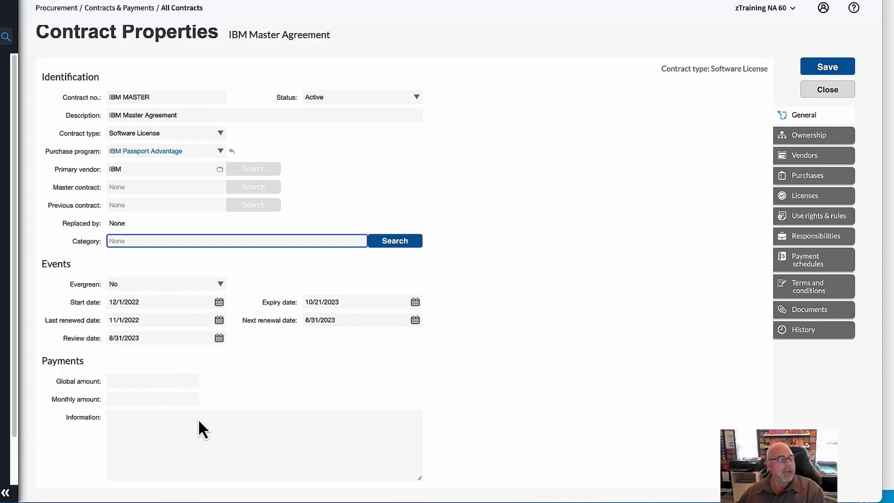
click(136, 421)
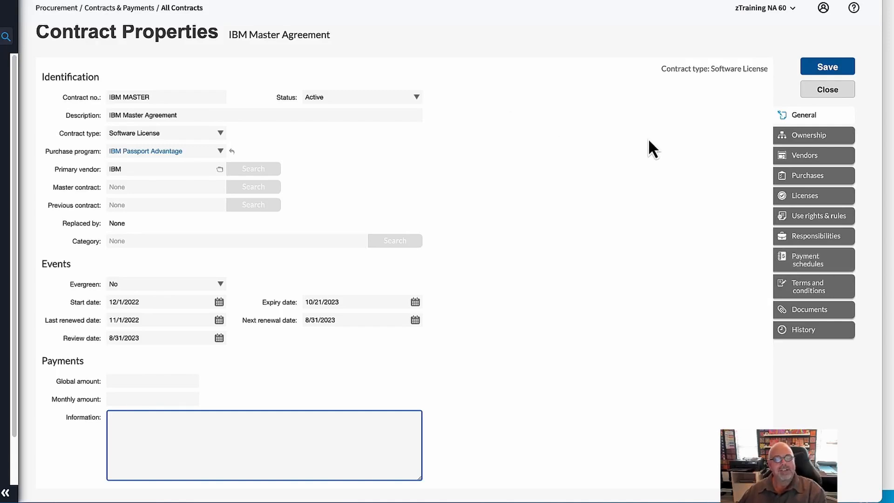
- Review the contract's Ownership, Vendors and Purchases tabs, including the location search list
click(824, 138)
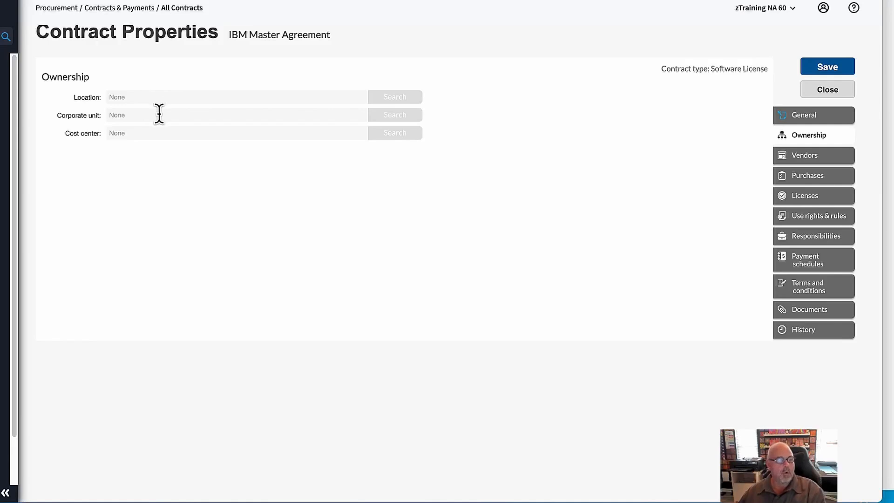
click(181, 97)
click(399, 99)
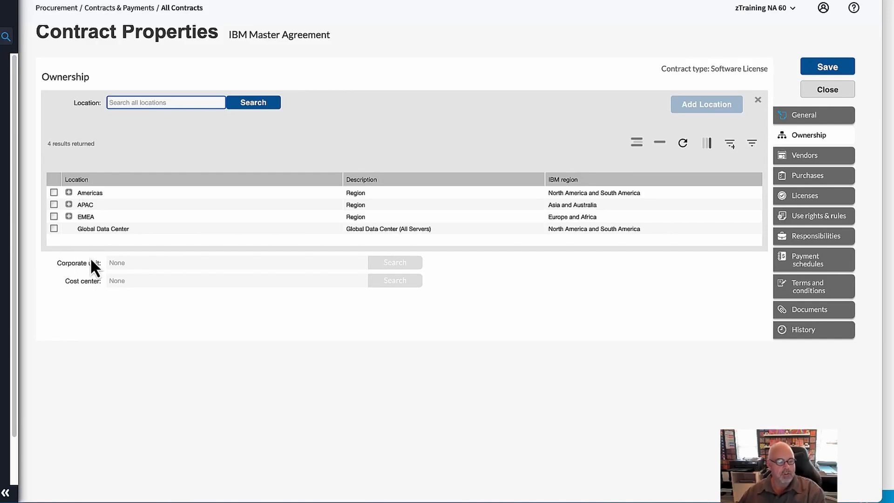
click(757, 99)
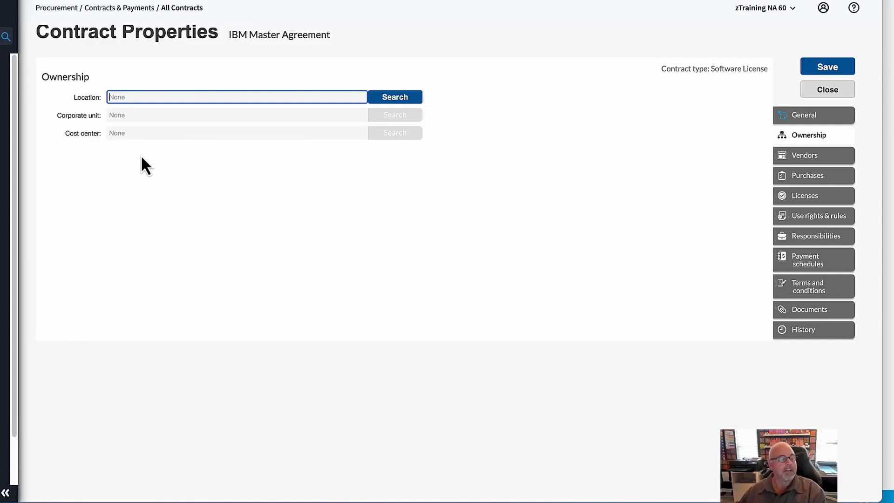
click(819, 156)
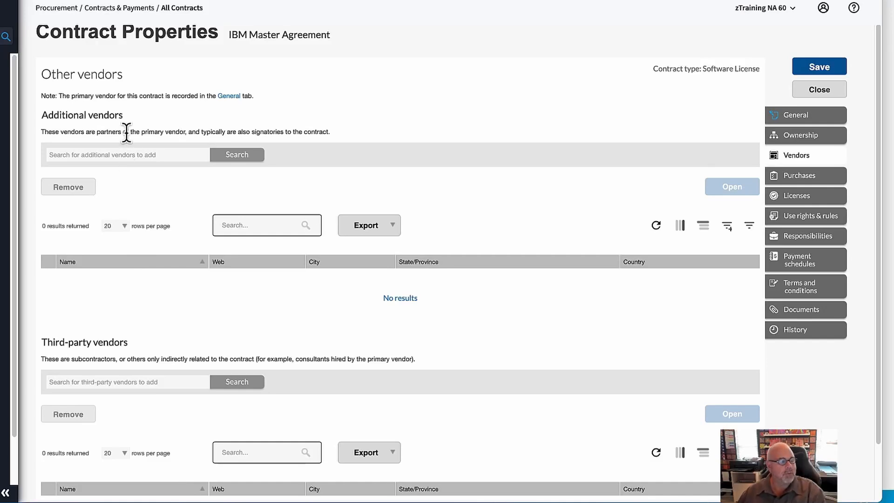
click(803, 180)
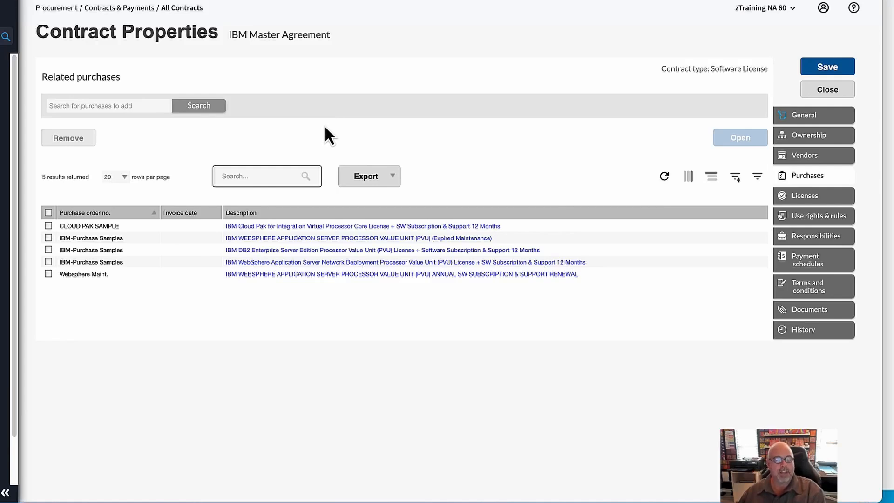
- Link all licenses published by IBM to the contract's related licenses
click(829, 197)
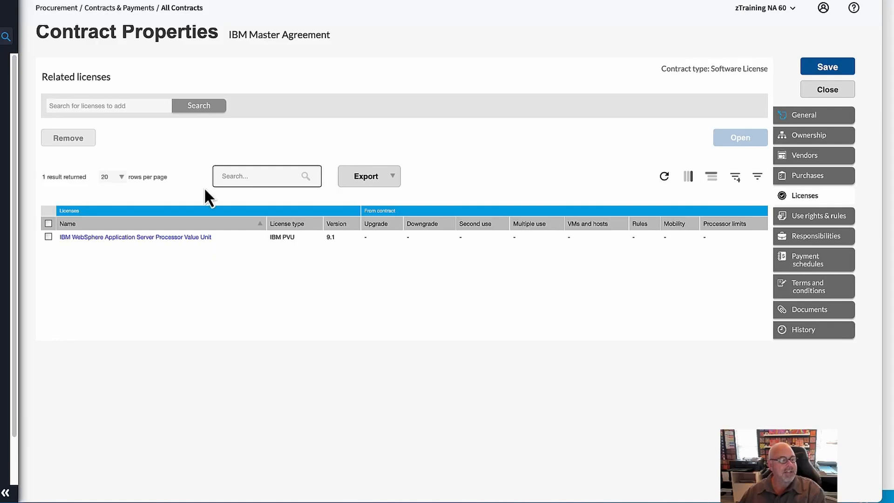
click(208, 106)
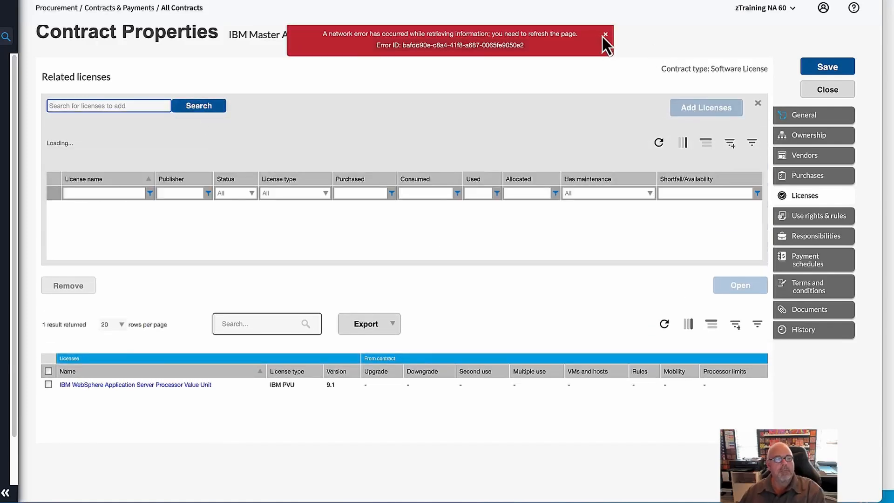
click(605, 34)
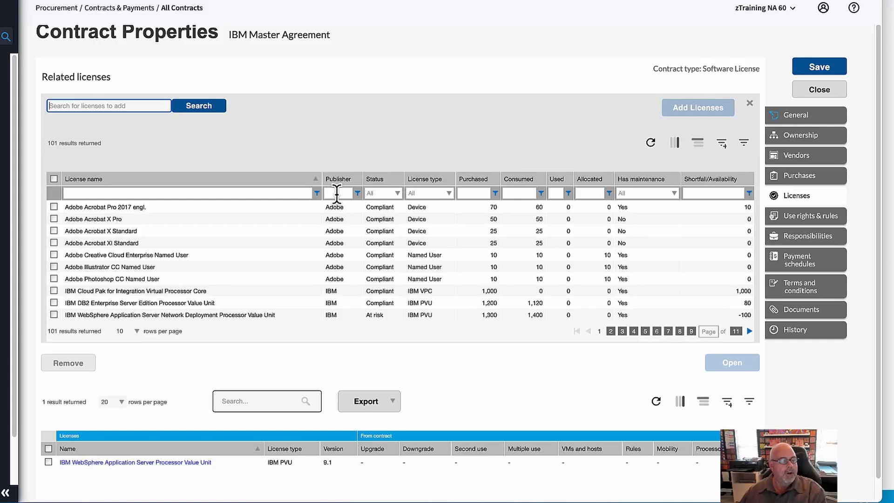
click(336, 192)
text(ibm)
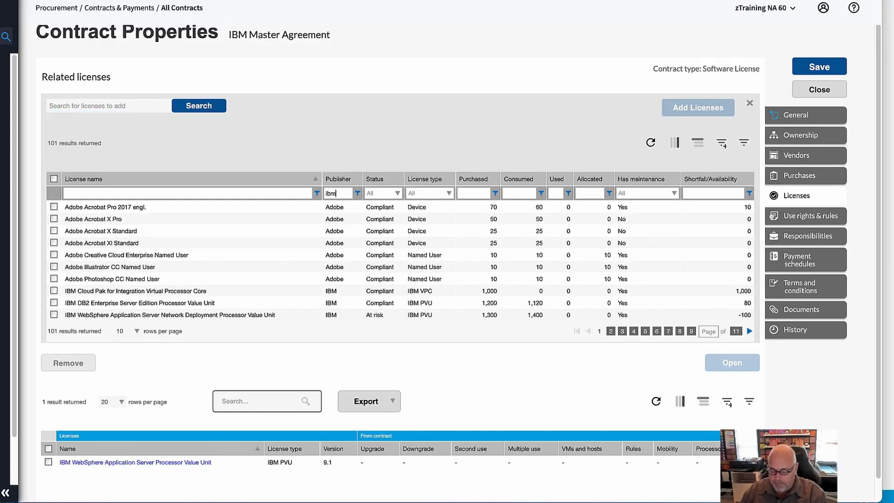
key(Return)
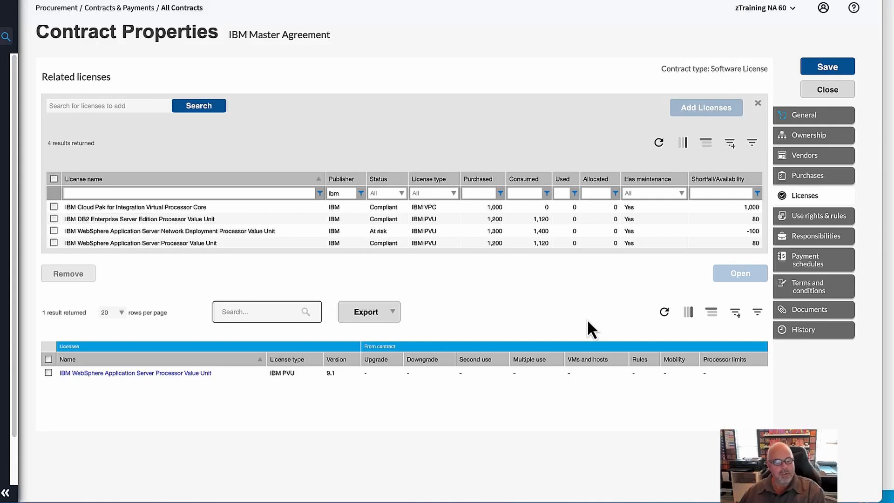
click(54, 178)
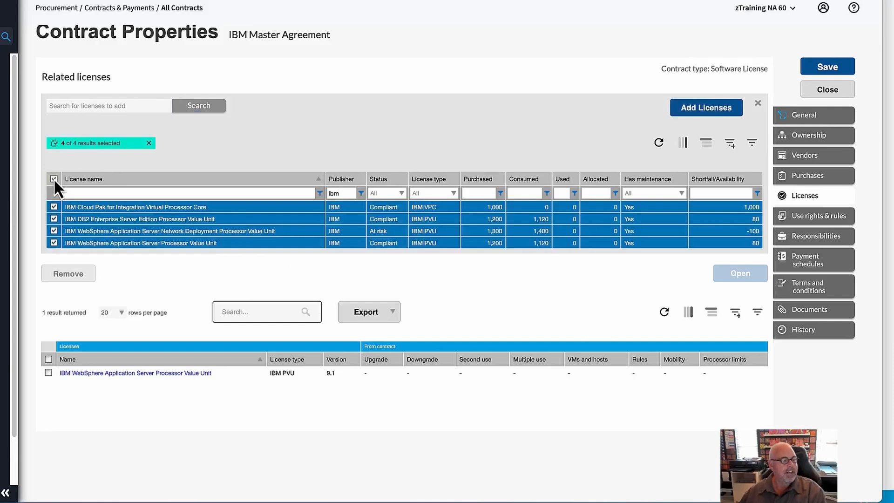
click(725, 111)
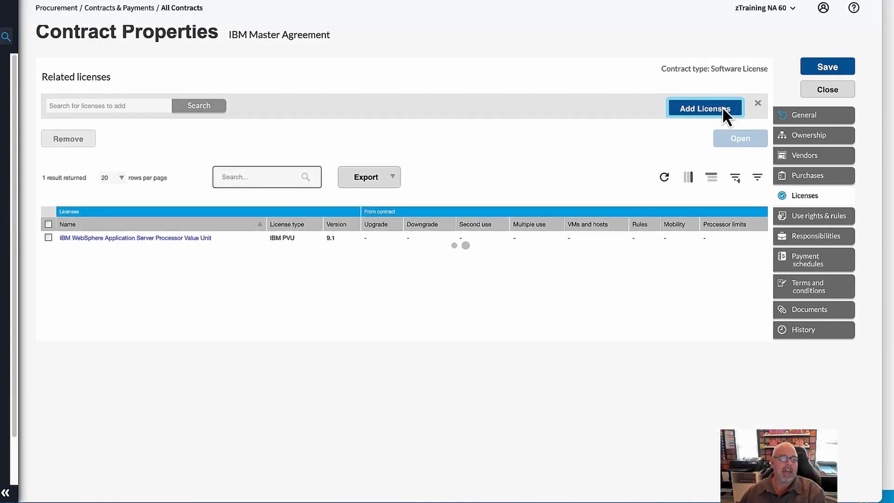
- Review the use rights and rules sections, then the Responsibilities tab and User 1's responsibility options
click(830, 225)
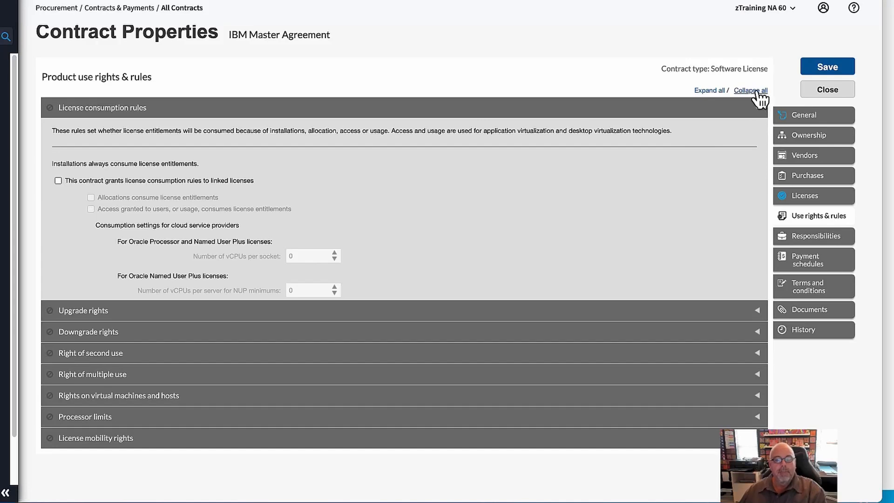
click(757, 91)
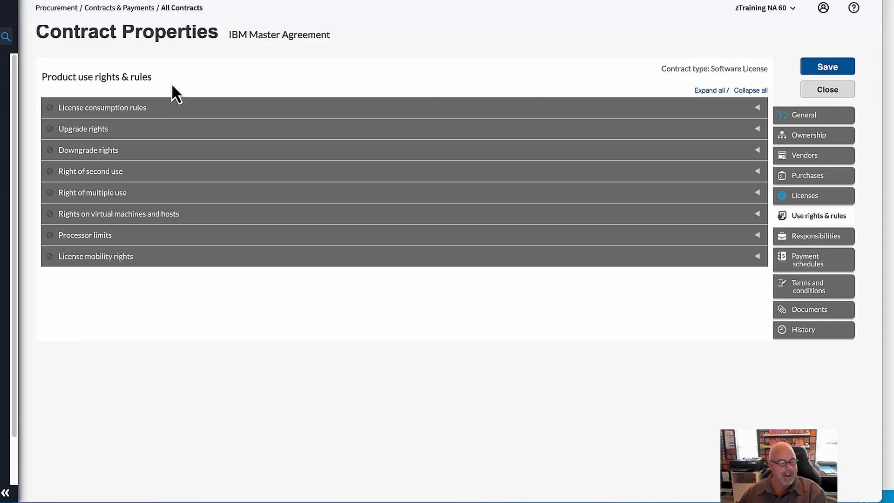
click(835, 238)
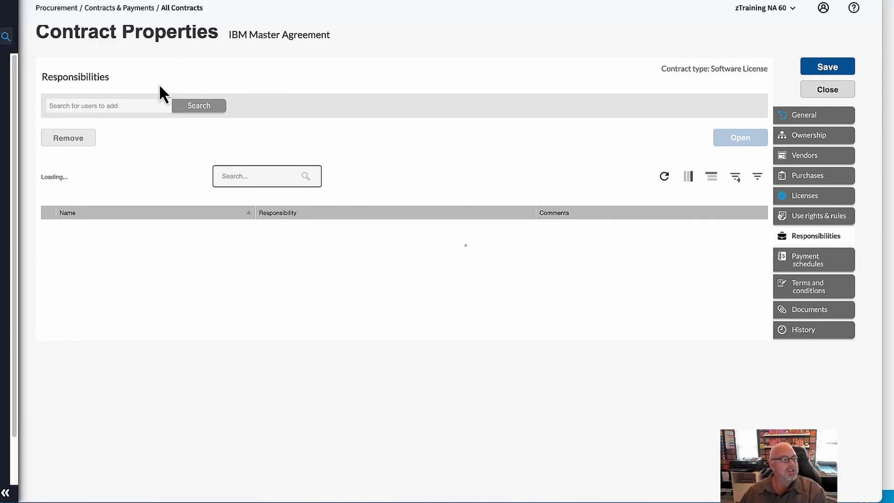
click(136, 104)
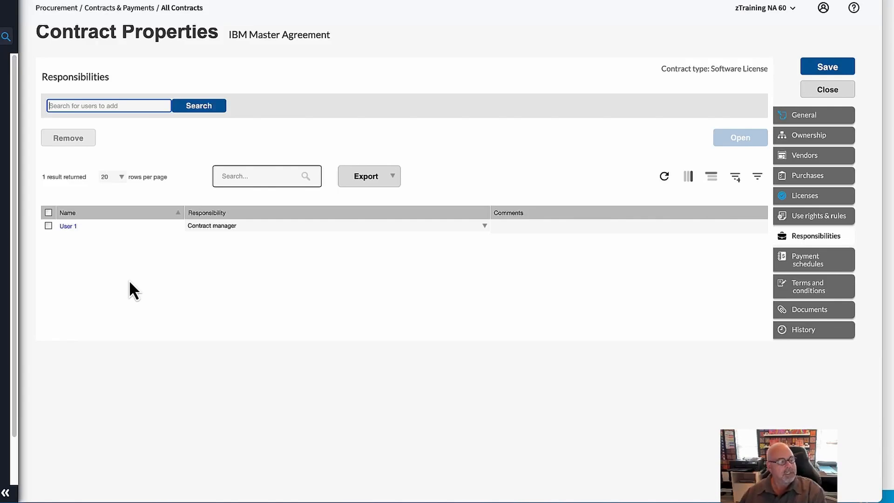
click(485, 226)
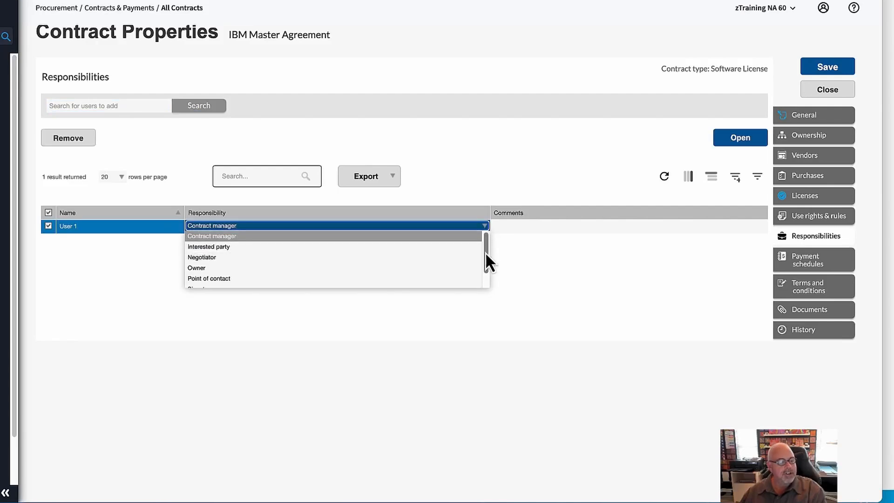
drag(487, 250, 487, 272)
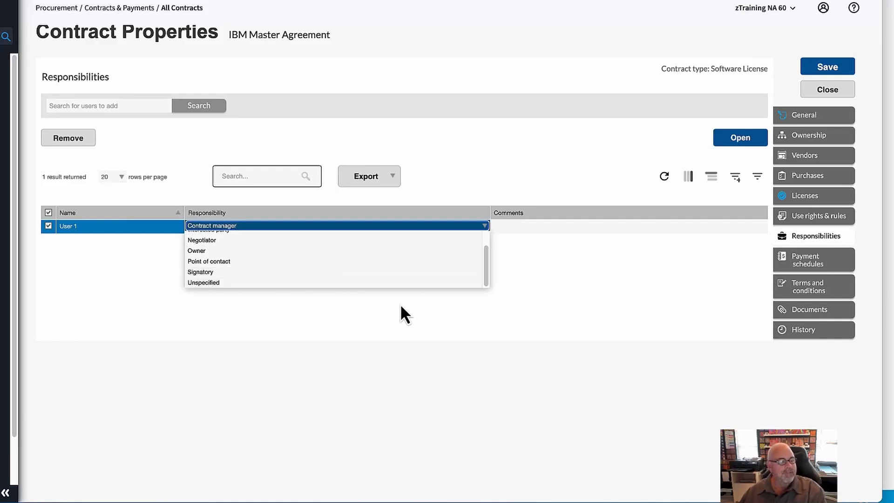
click(590, 279)
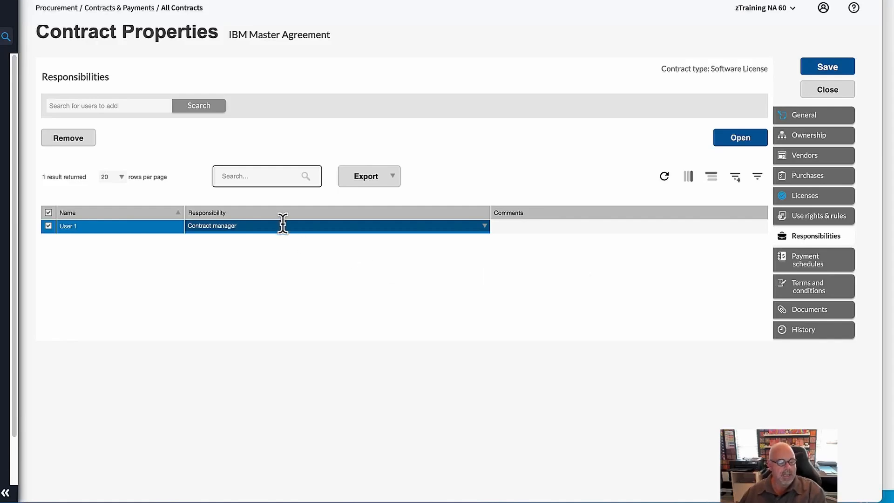
click(520, 227)
text(c)
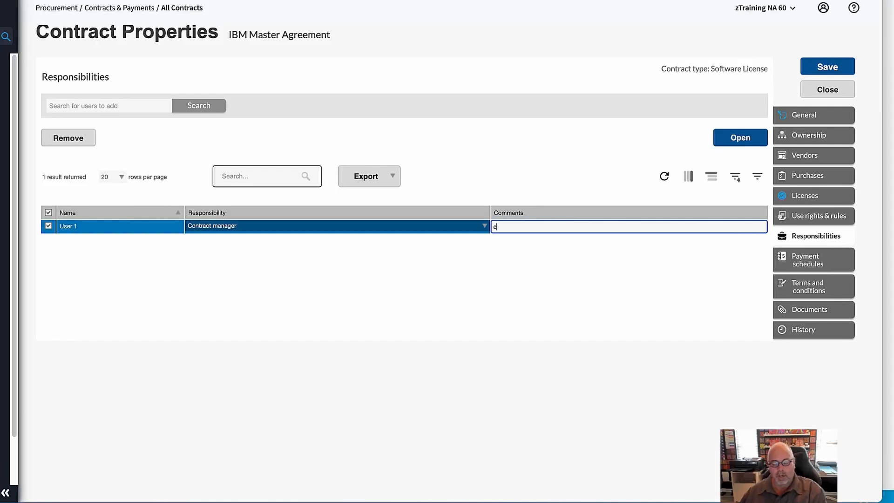
key(BackSpace)
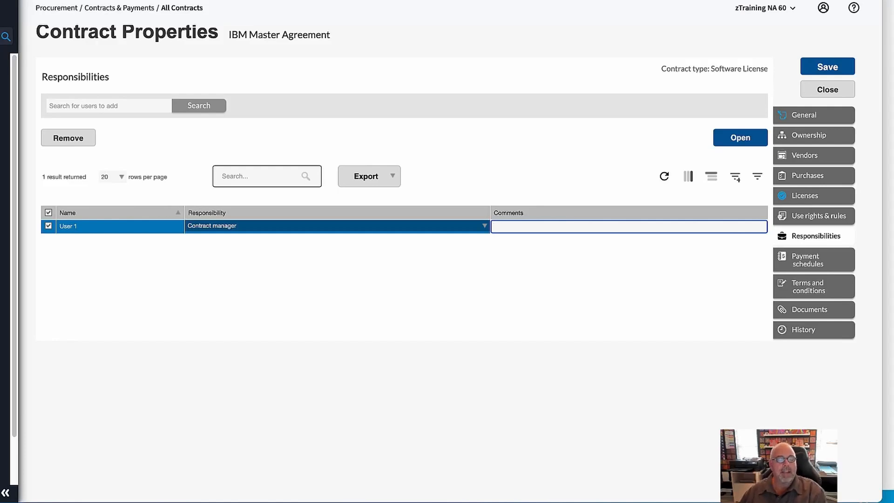
- Browse the column choices available for the responsibilities list, then close the chooser
click(688, 177)
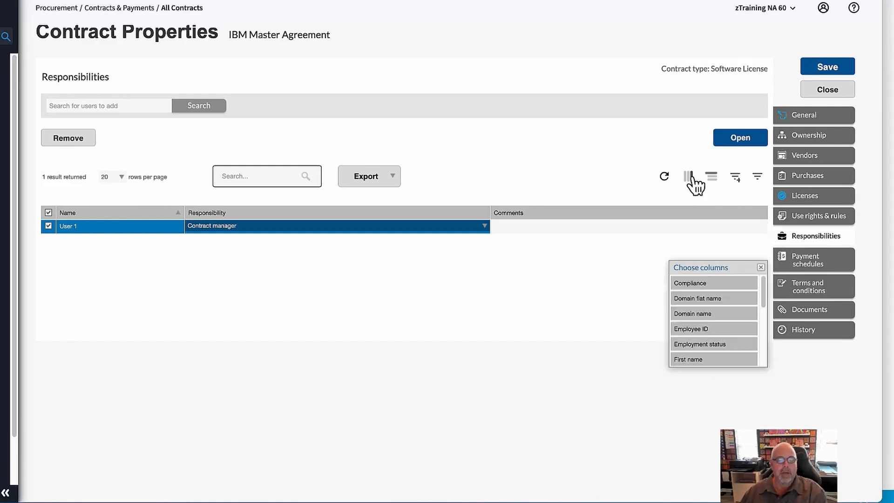
scroll(725, 352, down, 3)
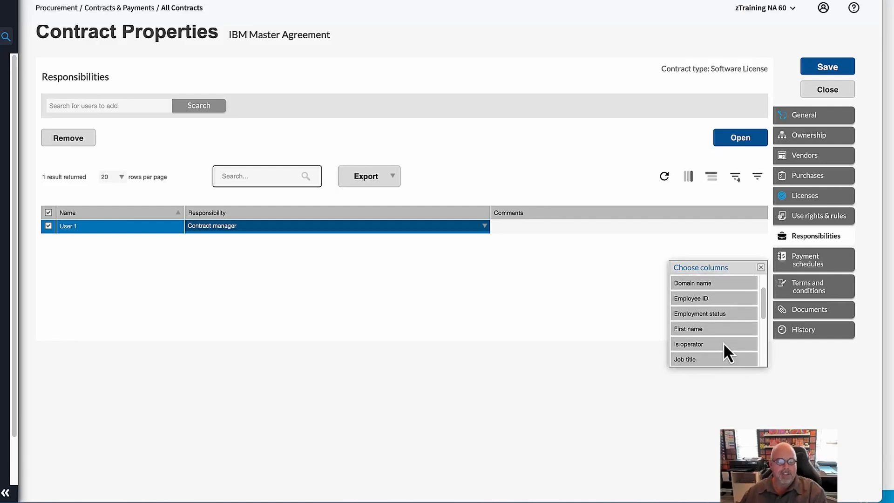
scroll(726, 351, down, 1)
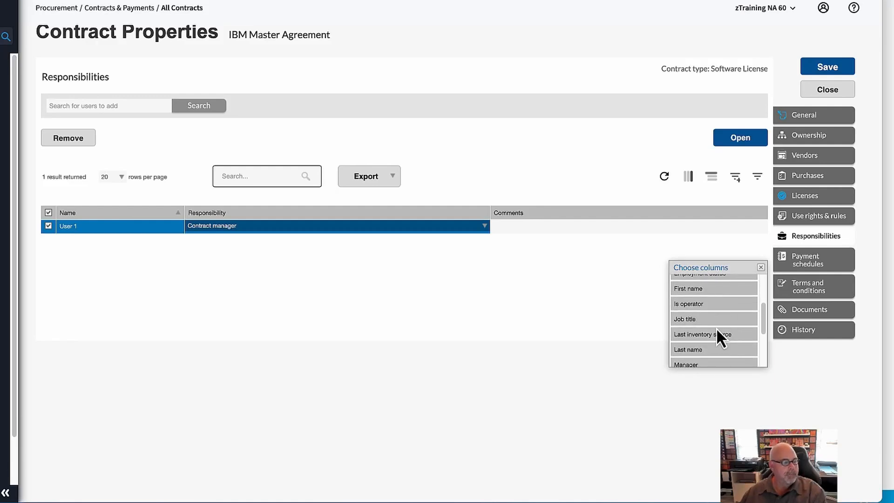
scroll(720, 334, up, 4)
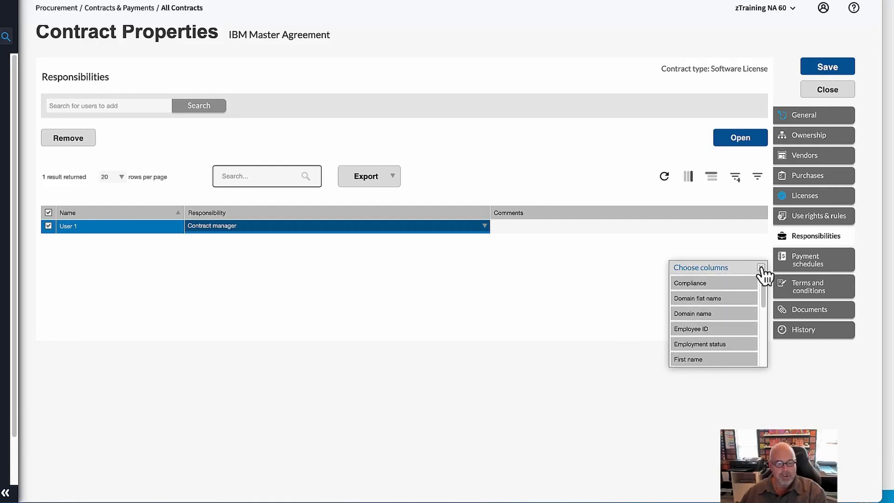
click(760, 268)
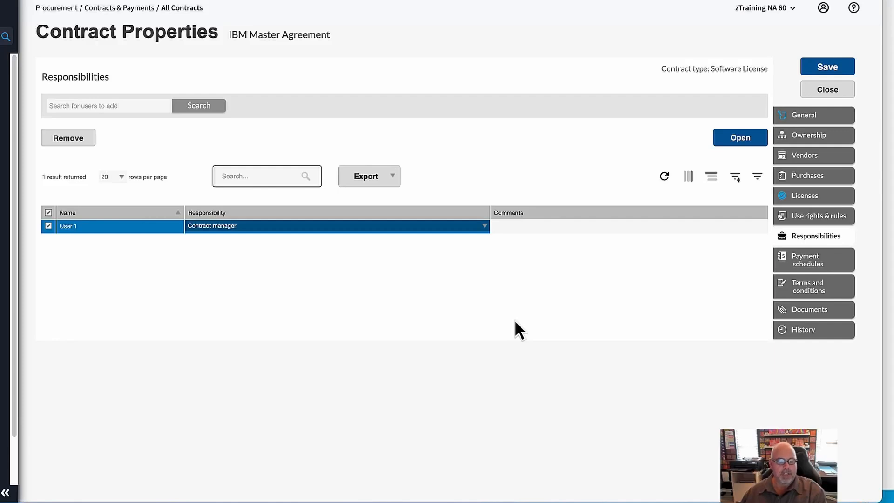
- Open the contract's payment schedules and save the contract
click(818, 267)
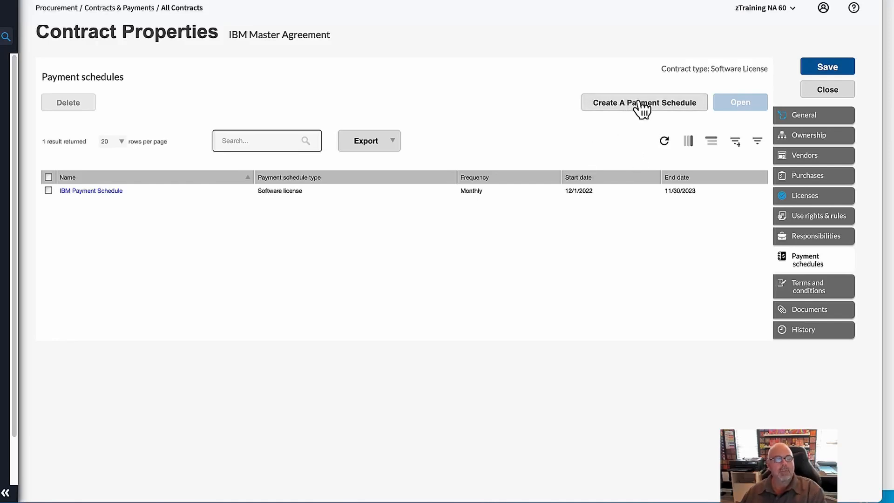
click(844, 74)
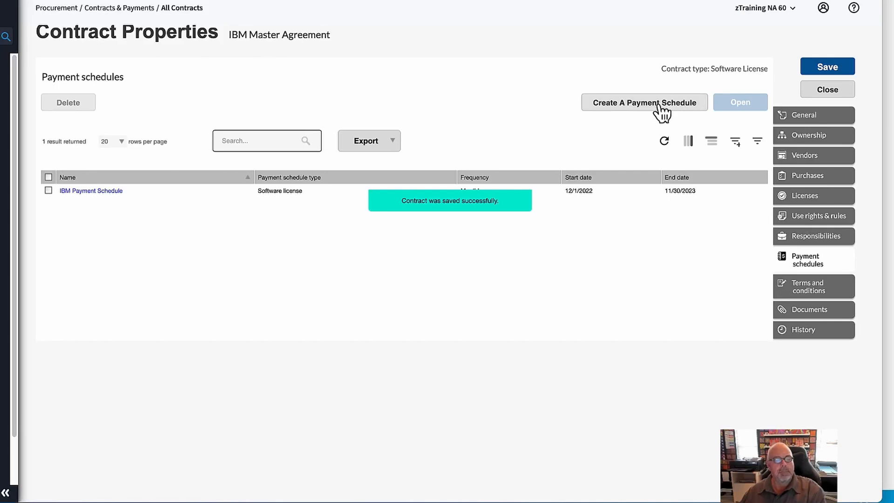
- Open a new payment schedule form, review its frequency and payment term options and amount fields, then cancel it
click(659, 105)
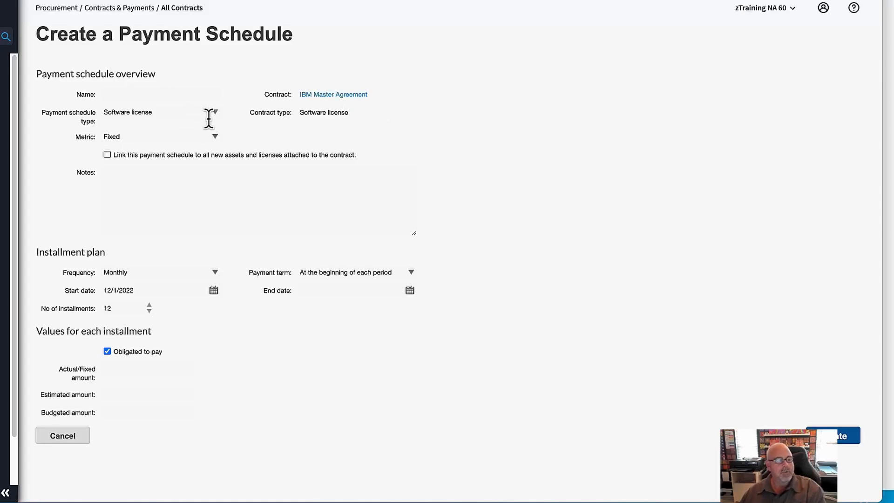
click(116, 179)
click(117, 255)
click(217, 275)
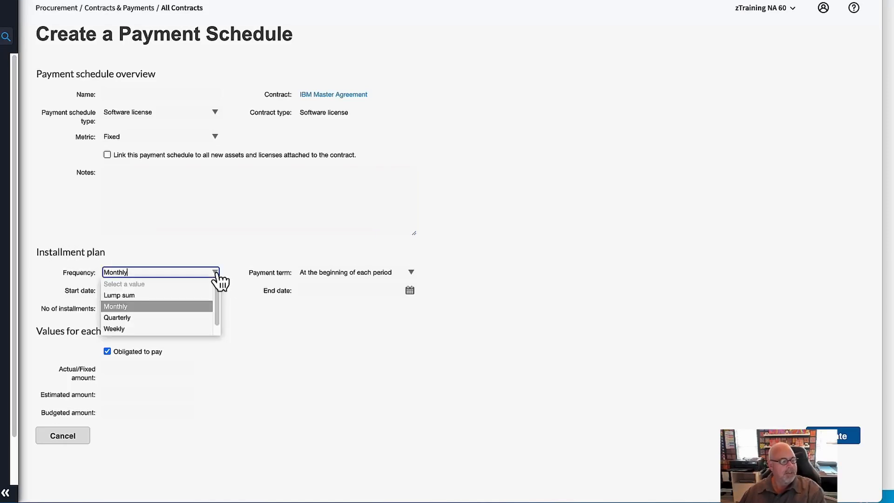
click(241, 231)
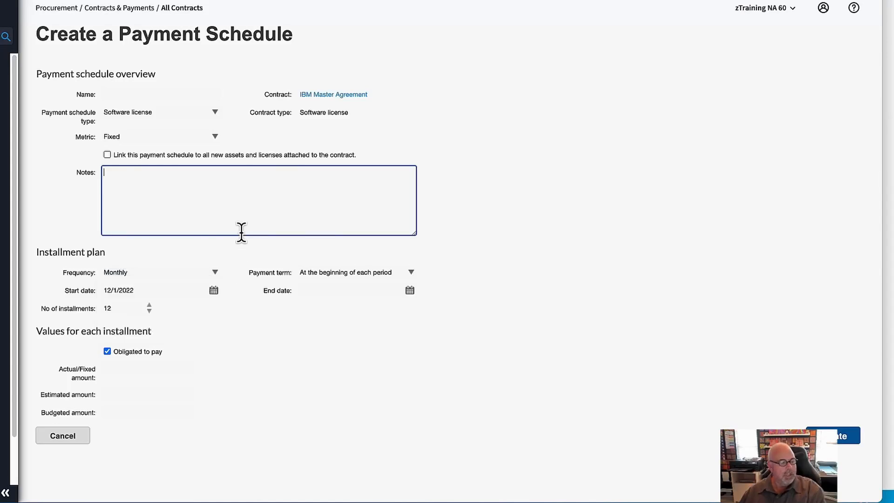
click(412, 273)
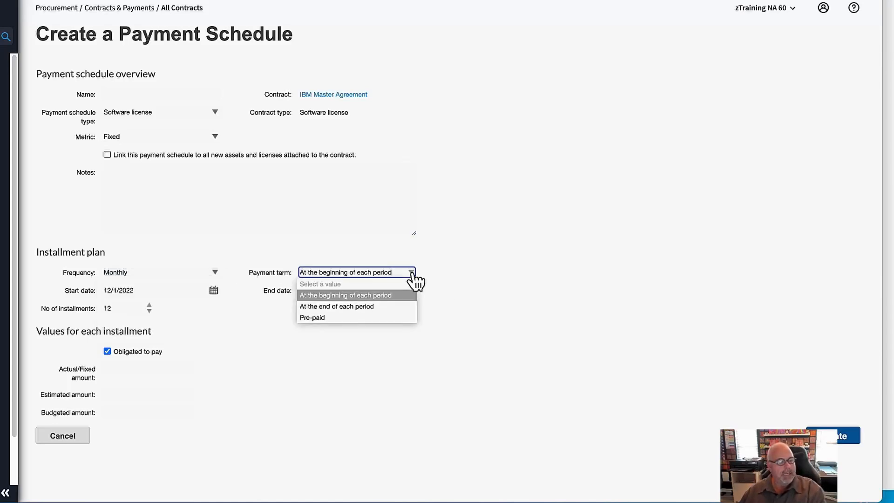
key(super+Left)
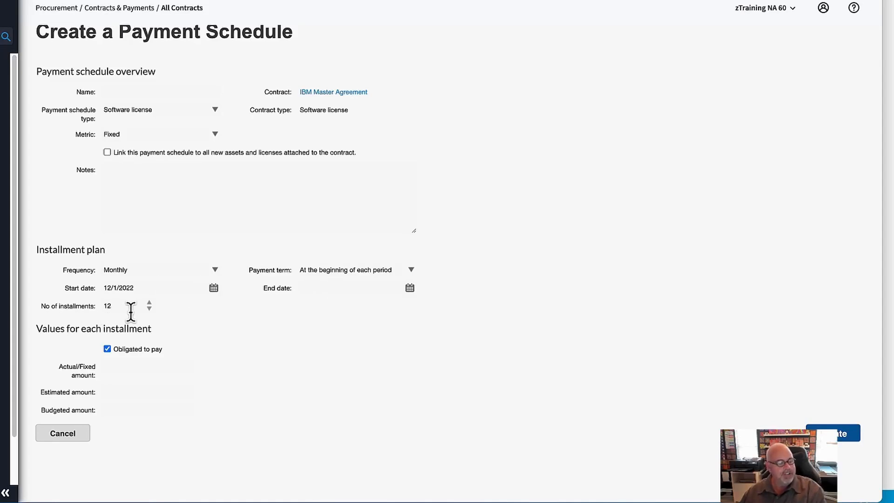
click(307, 288)
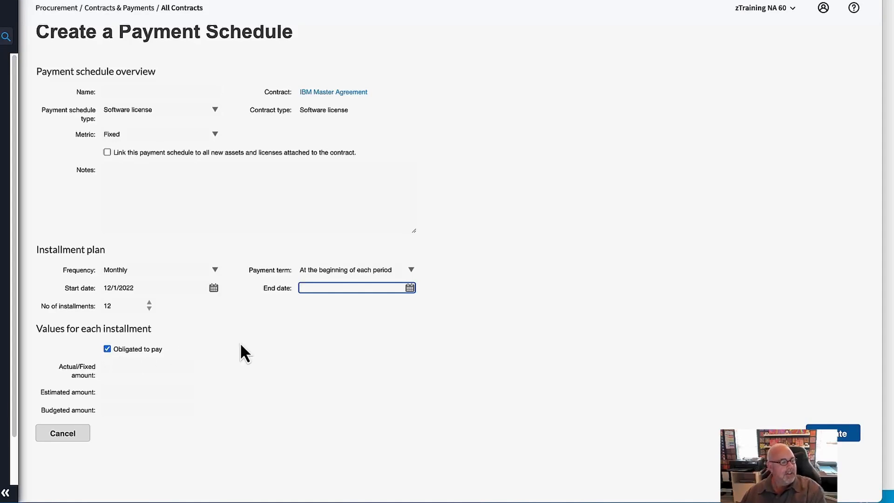
click(106, 367)
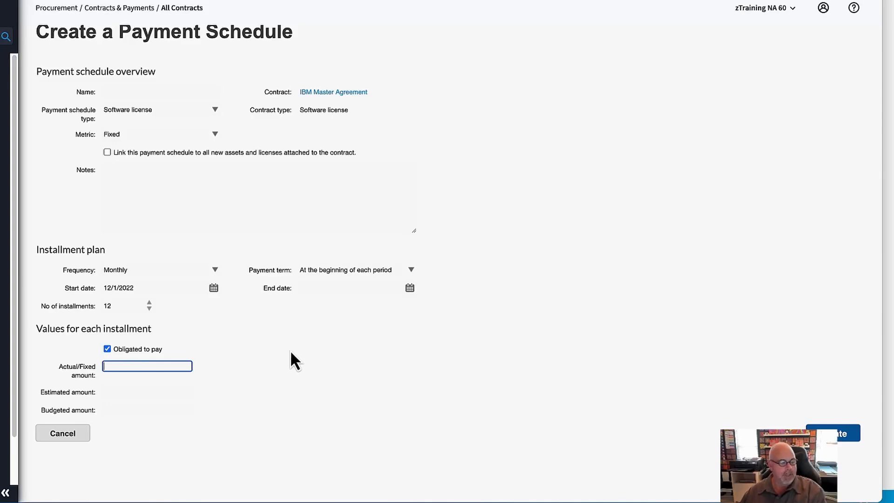
click(106, 391)
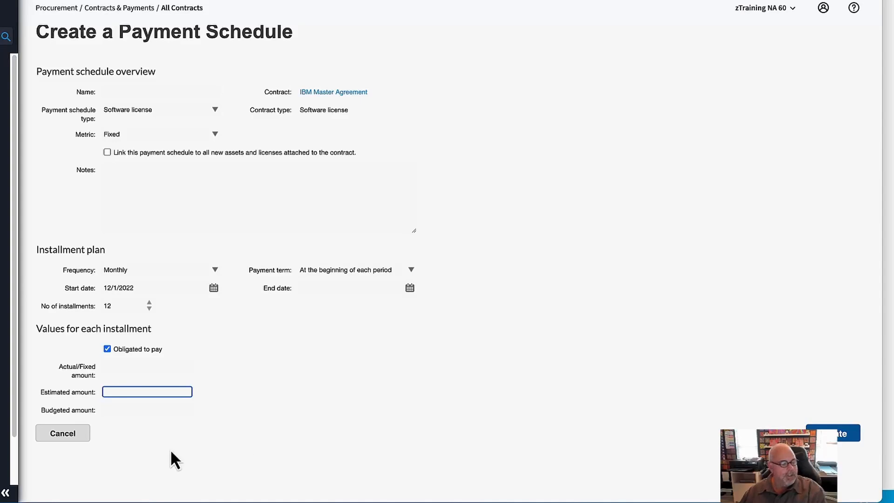
click(65, 434)
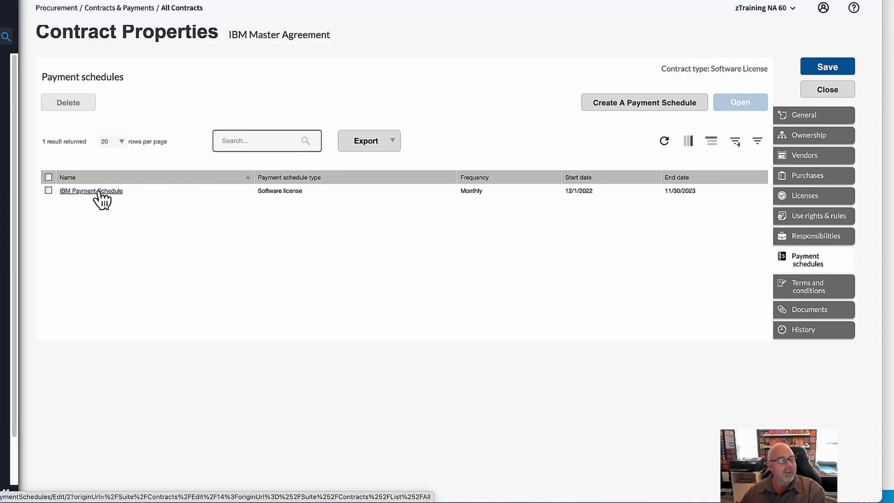
- Open the IBM Payment Schedule and review its general, installments, assets and licenses sections
click(91, 191)
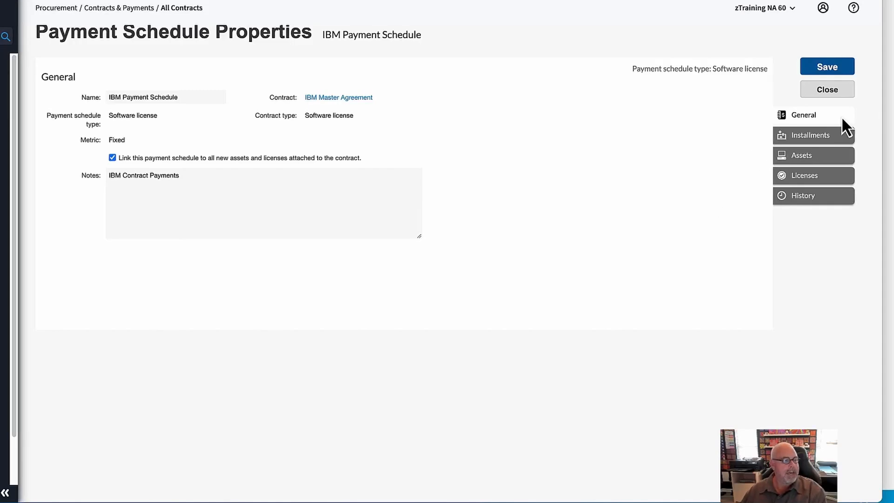
click(815, 140)
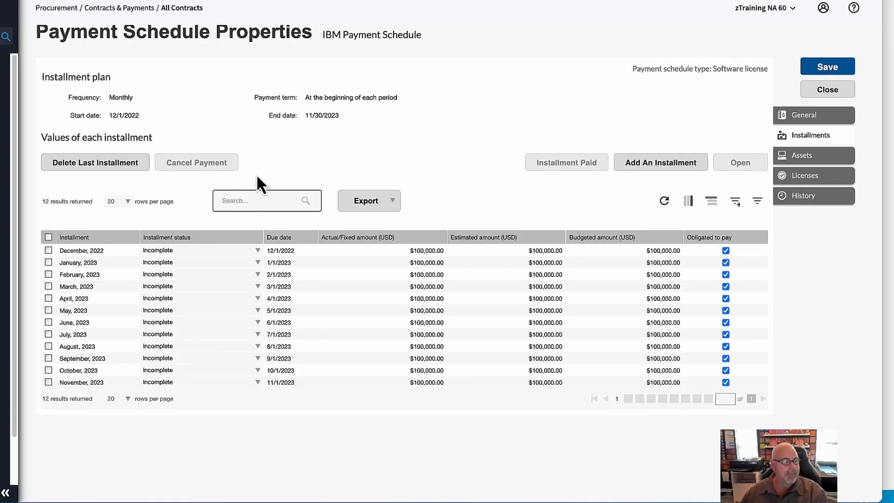
click(822, 163)
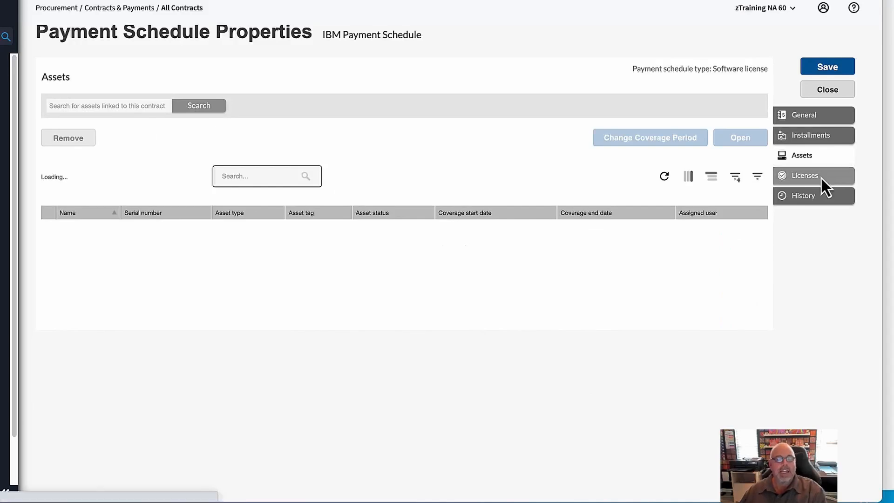
click(820, 177)
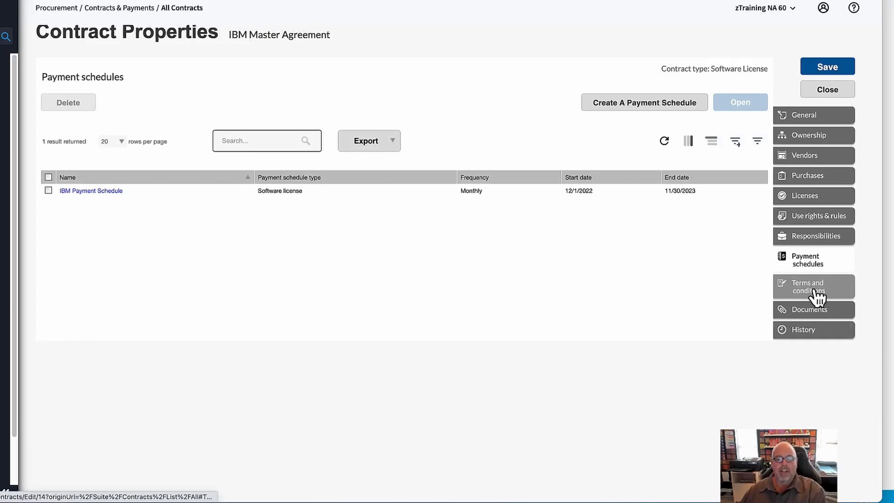
- Review the contract's terms and conditions list, glancing back at the general properties
click(817, 295)
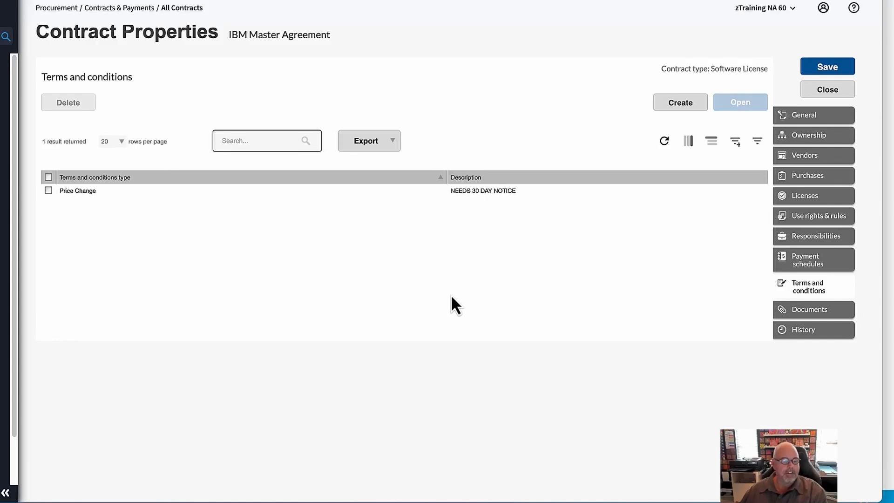
click(823, 114)
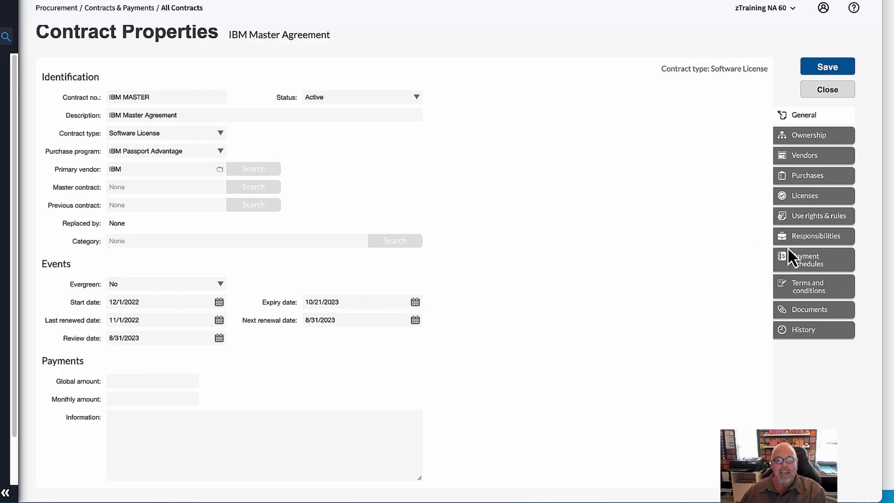
click(828, 289)
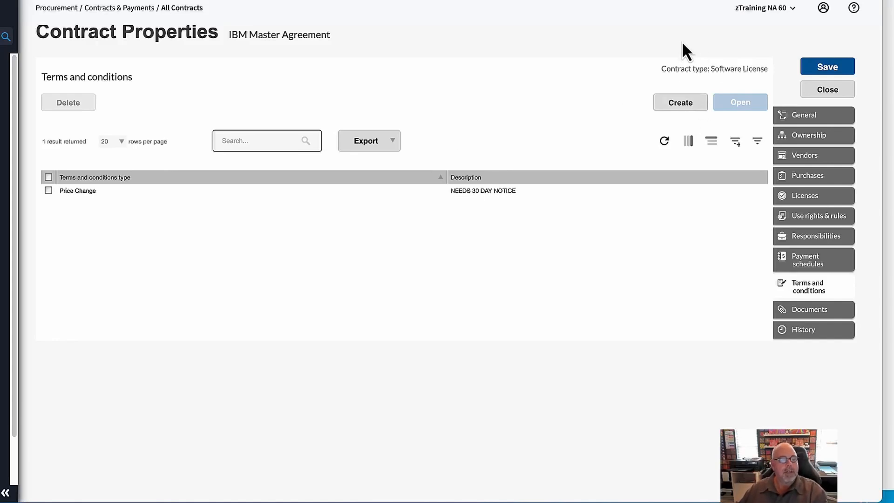
- Browse the type options in a new term or condition form, close it, and select the Price Change term
click(688, 108)
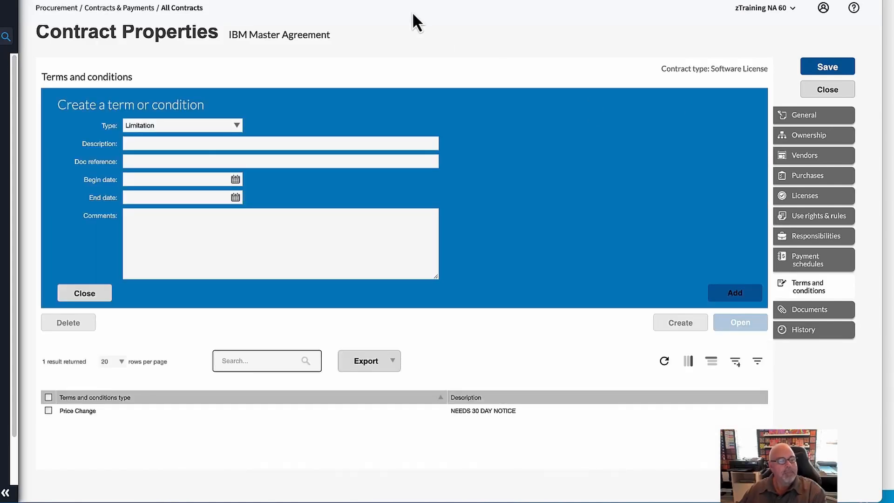
click(238, 126)
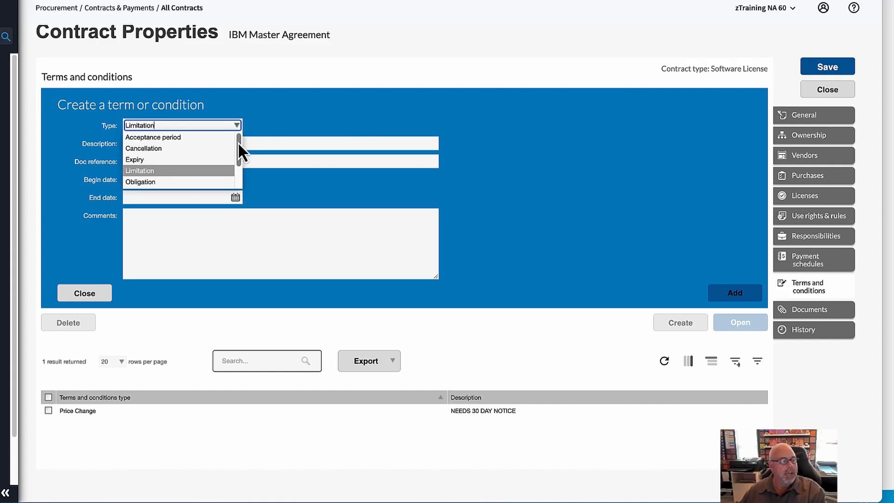
drag(240, 143, 236, 168)
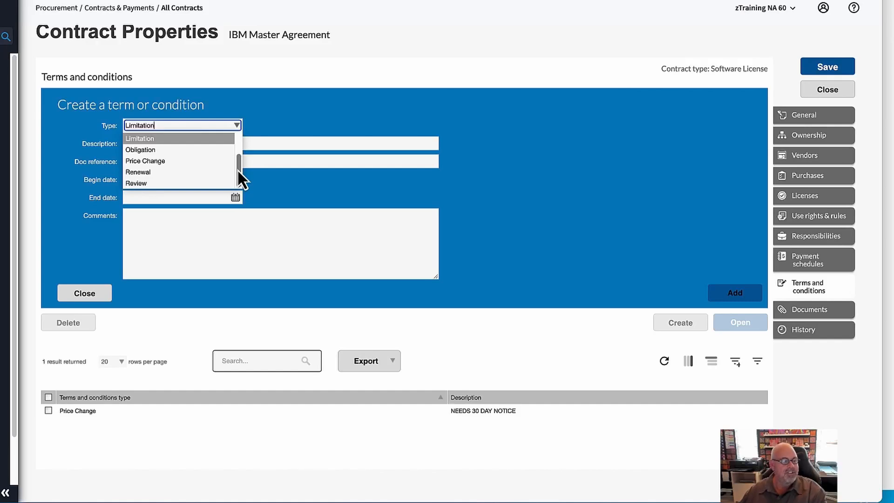
drag(236, 168, 239, 141)
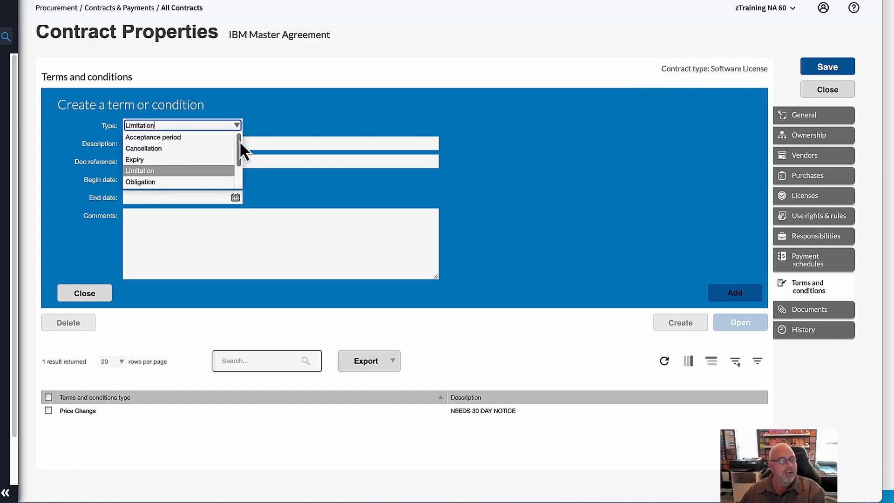
click(269, 105)
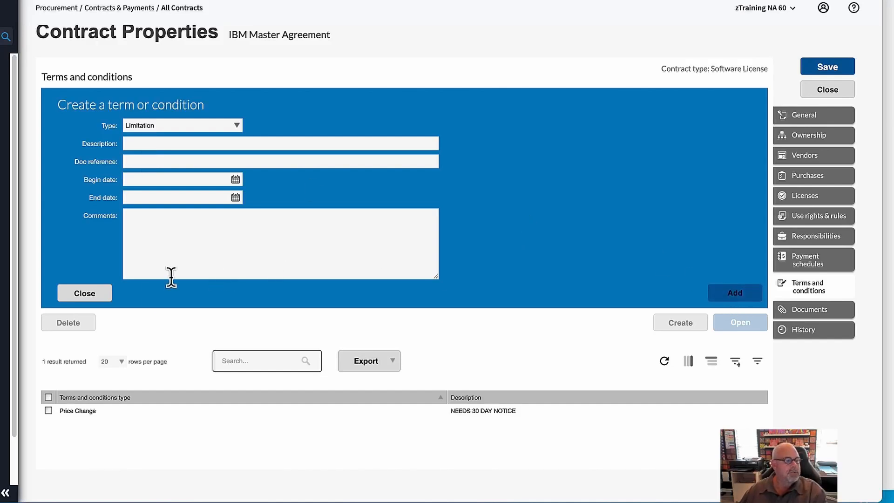
click(93, 295)
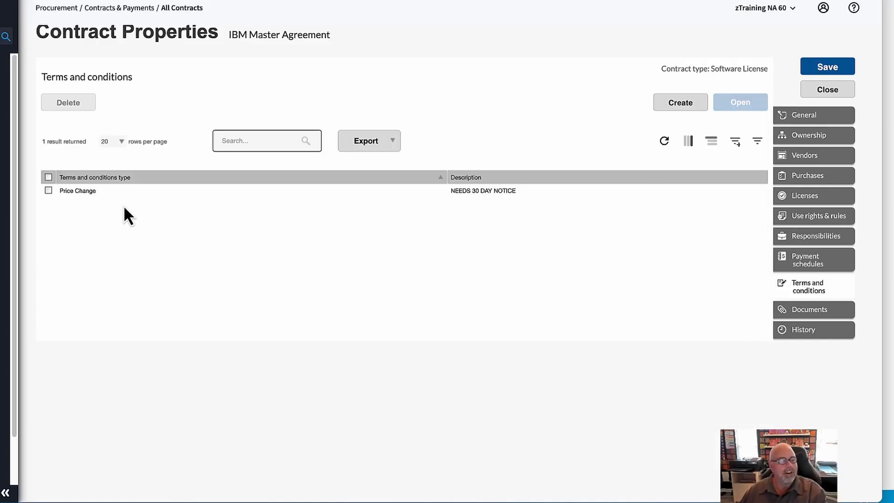
click(85, 191)
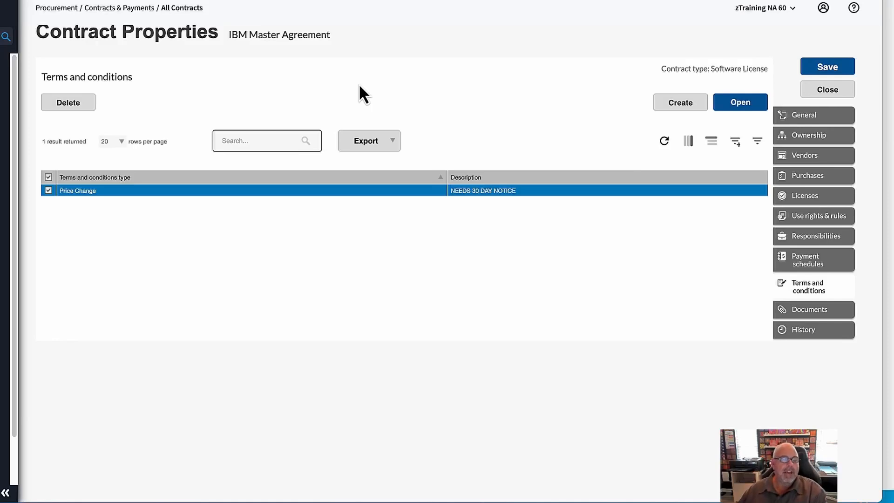
- Review the document attachment methods for the contract, then its history of changes
click(813, 311)
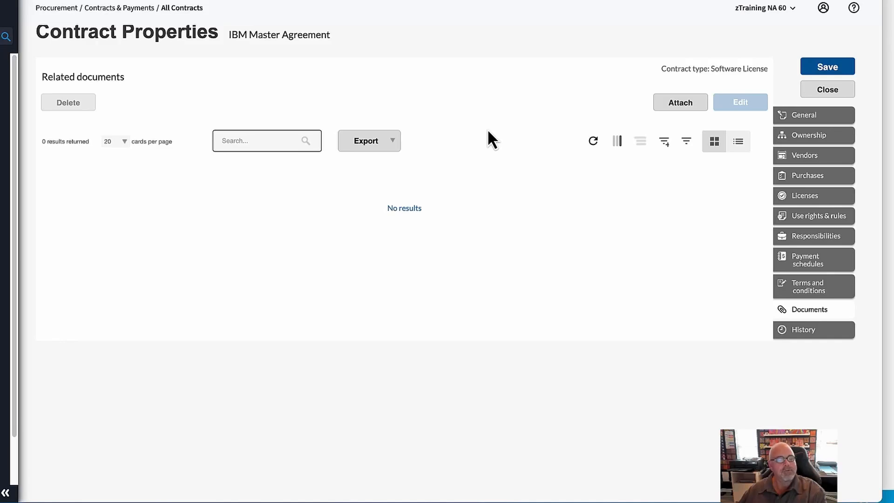
click(688, 111)
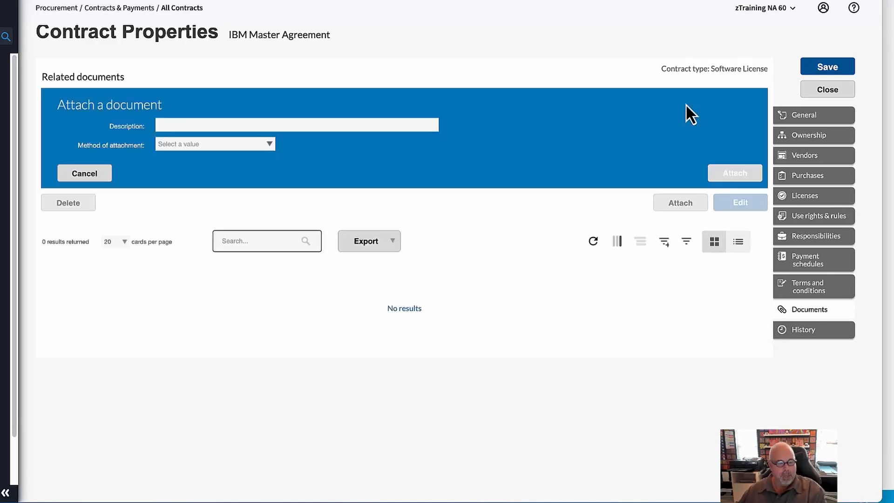
click(270, 146)
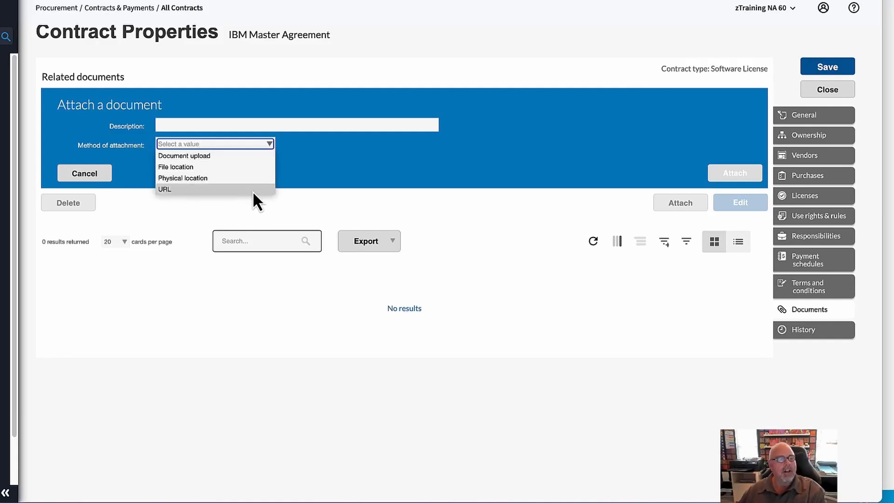
click(518, 200)
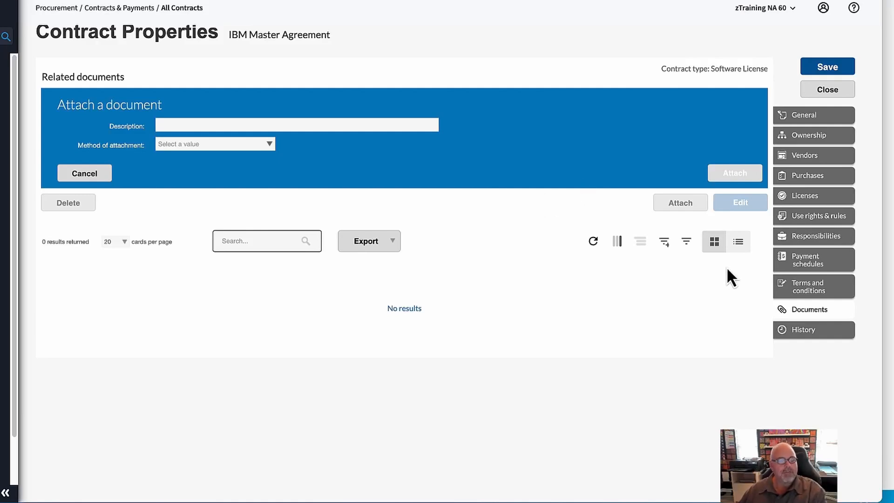
click(814, 330)
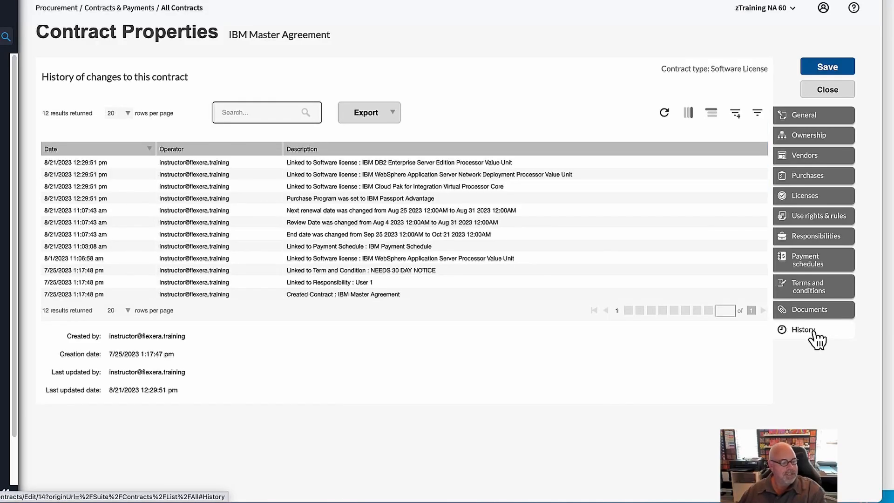